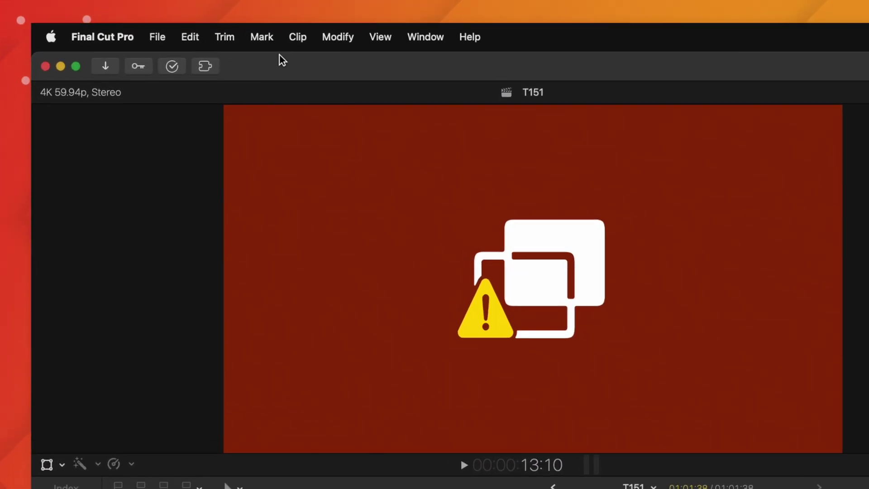
# Step: Open About Final Cut Pro from the Final Cut Pro menu to check the installed version
pyautogui.click(141, 29)
pyautogui.click(115, 64)
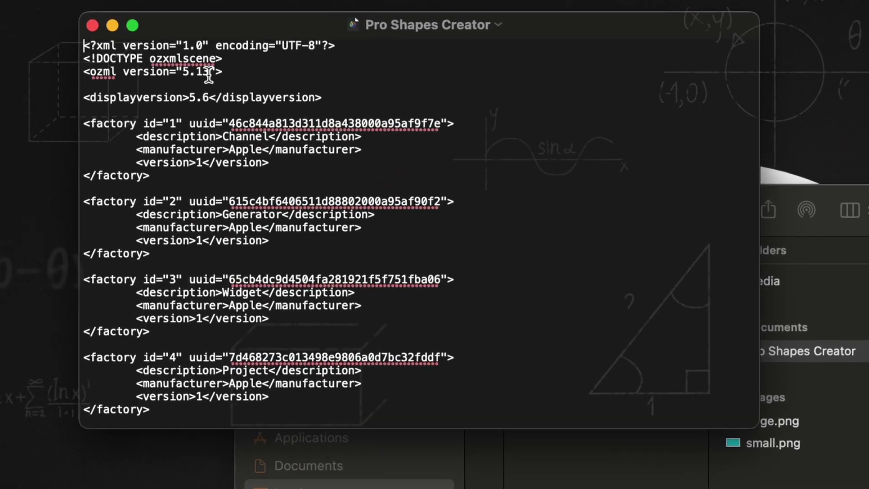
# Step: Change the template's ozml version from 5.13 to 5.14 in the XML
pyautogui.press('BackSpace')
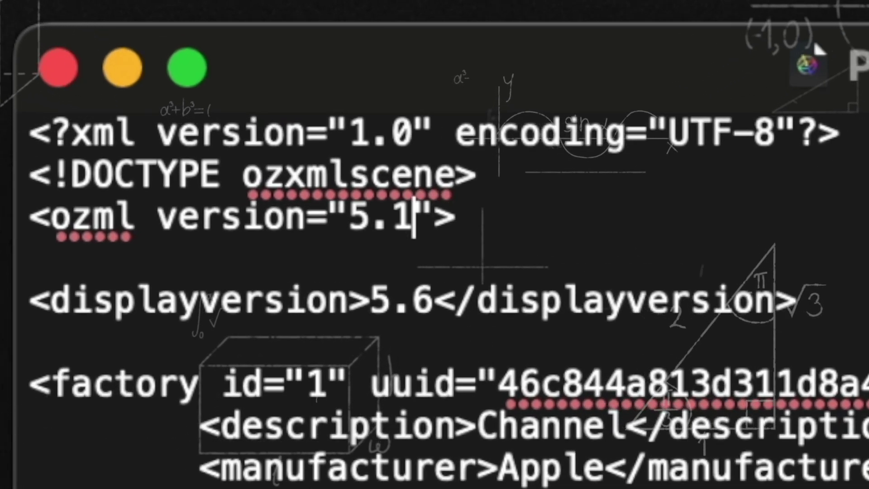
pyautogui.write('4')
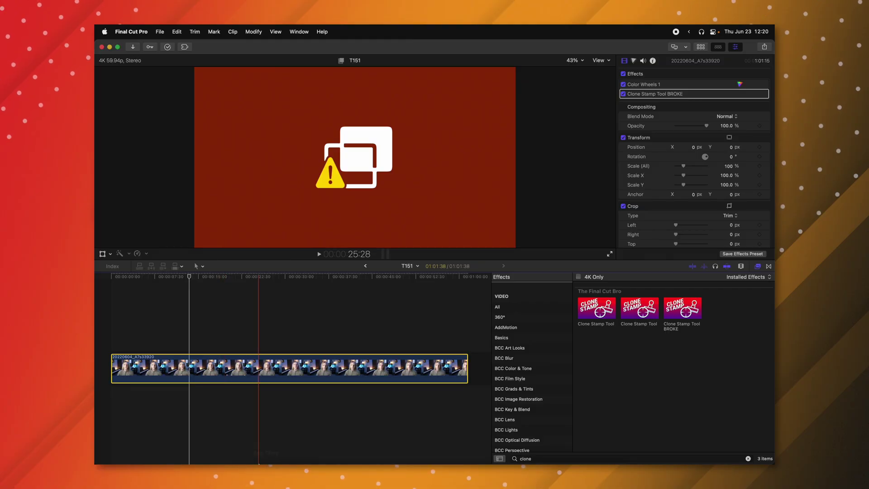
# Step: In the backdater, choose the Clone Stamp Tool BROKE template from Movies > Motion Templates
pyautogui.click(311, 438)
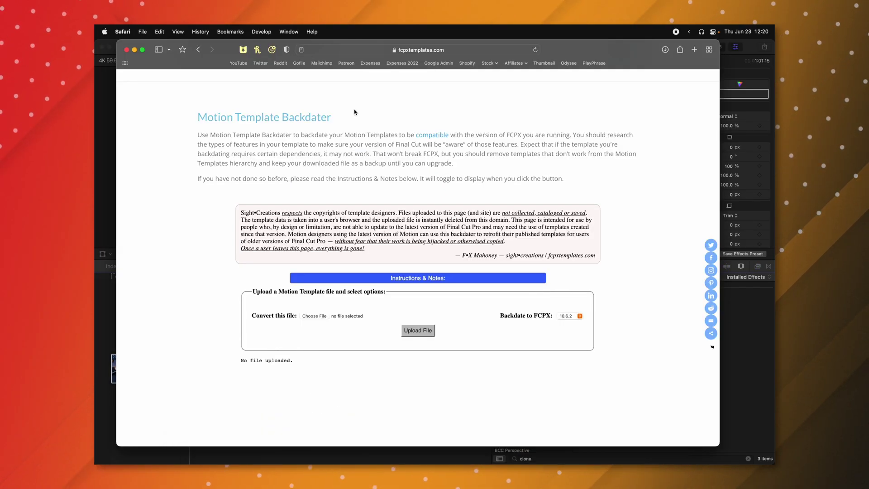
pyautogui.moveTo(424, 76)
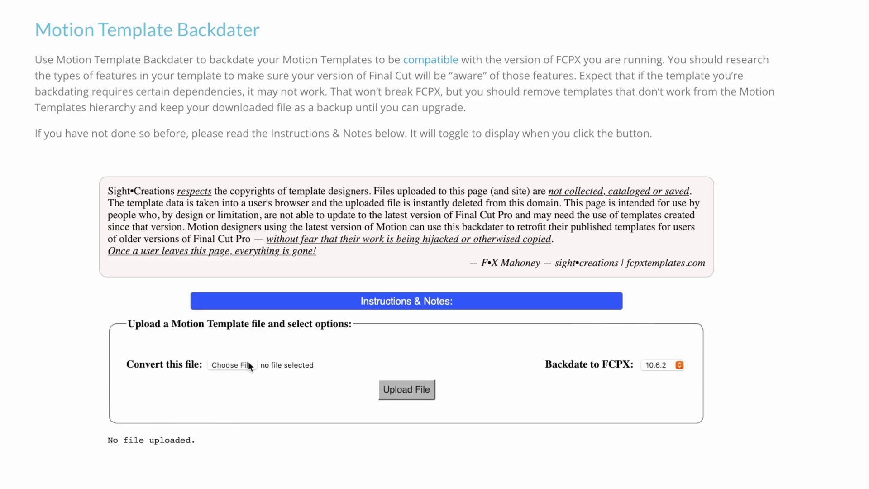
pyautogui.click(248, 364)
pyautogui.click(183, 235)
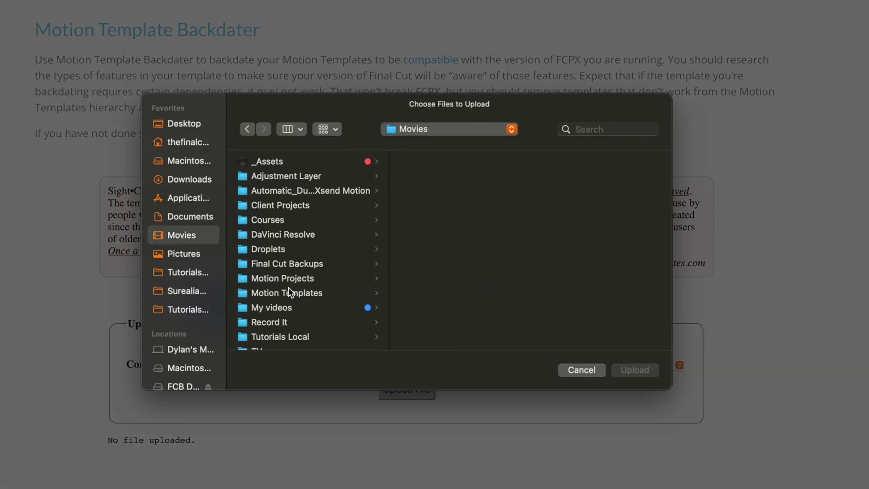
pyautogui.click(288, 293)
pyautogui.scroll(-5, 602, 212)
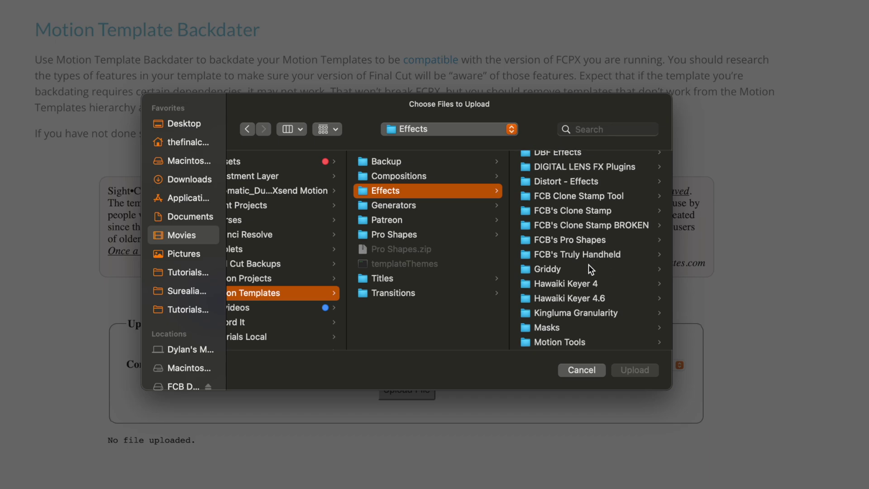
pyautogui.click(588, 225)
pyautogui.click(559, 166)
pyautogui.click(573, 160)
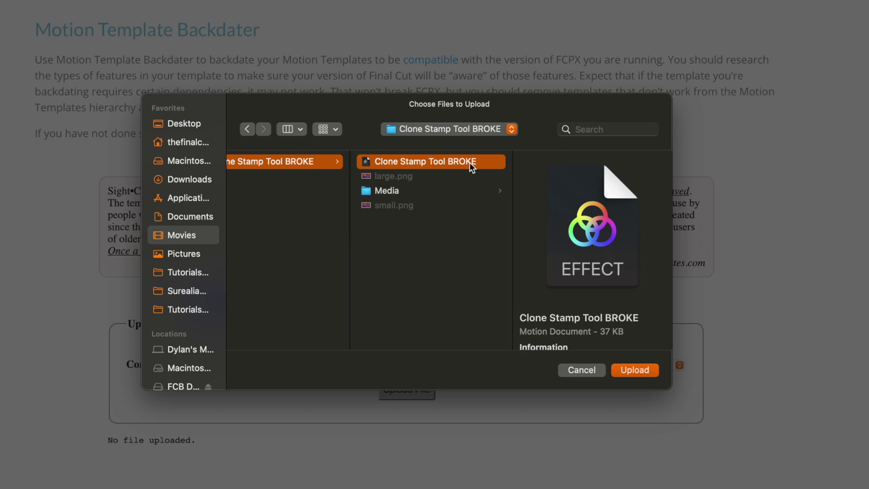
pyautogui.click(634, 370)
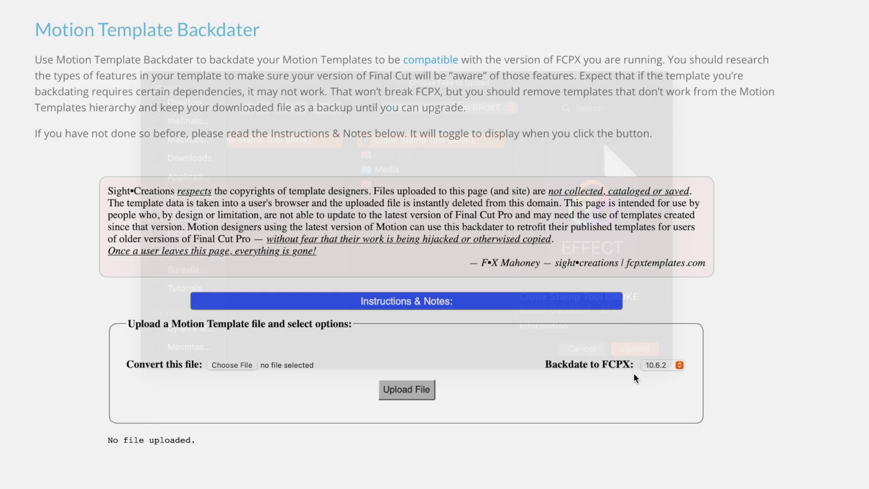
# Step: Set the backdate target to FCPX 10.5.4 and upload the template
pyautogui.click(670, 366)
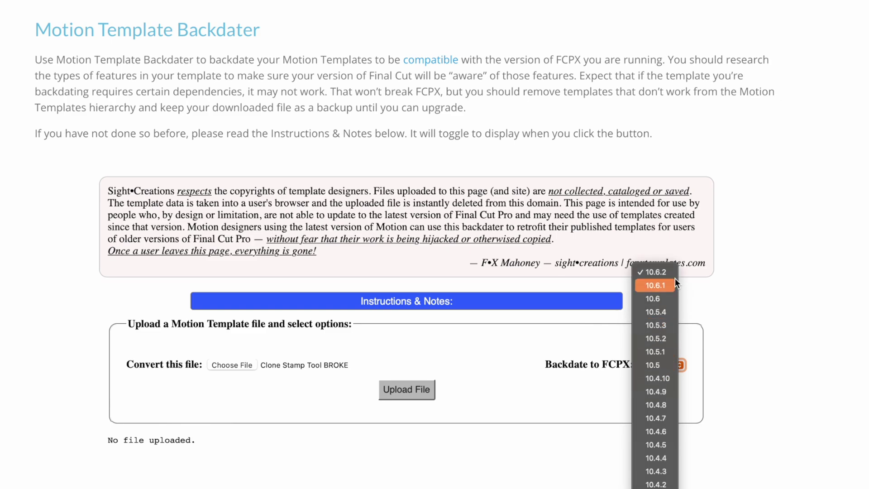
pyautogui.click(661, 313)
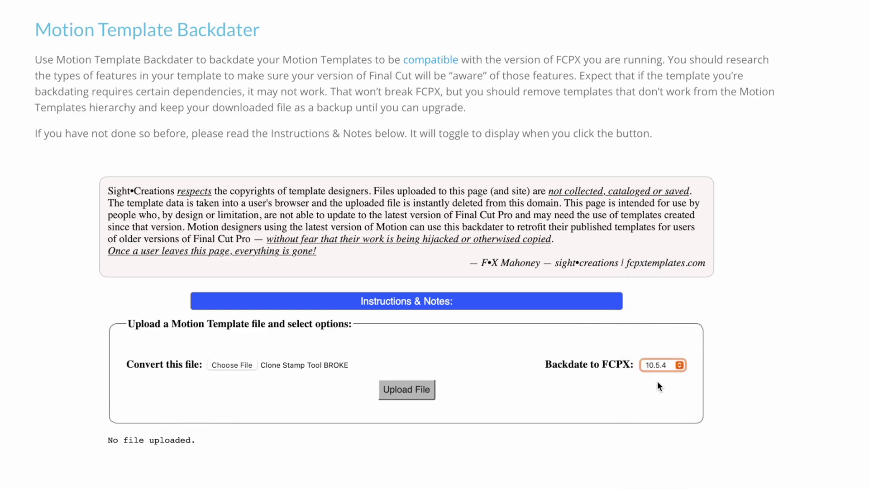
pyautogui.click(420, 392)
pyautogui.scroll(-3, 587, 390)
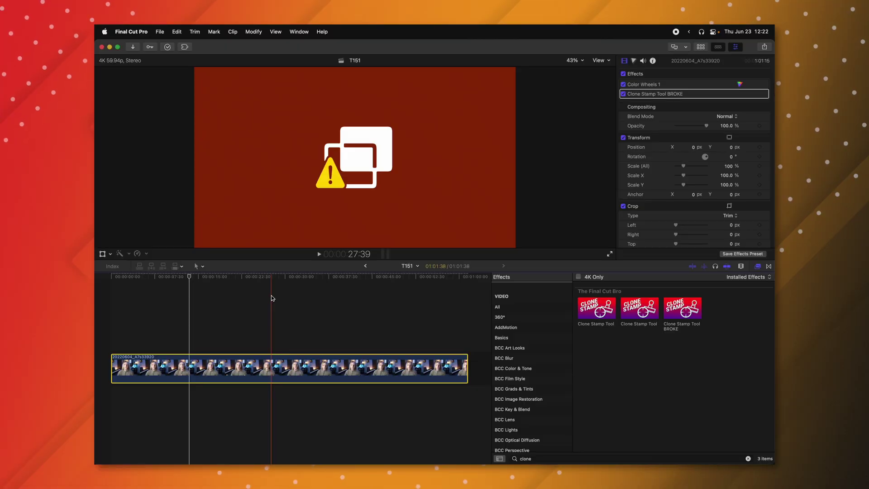
# Step: Open a Finder window on the Motion Templates > Effects folder
pyautogui.click(231, 458)
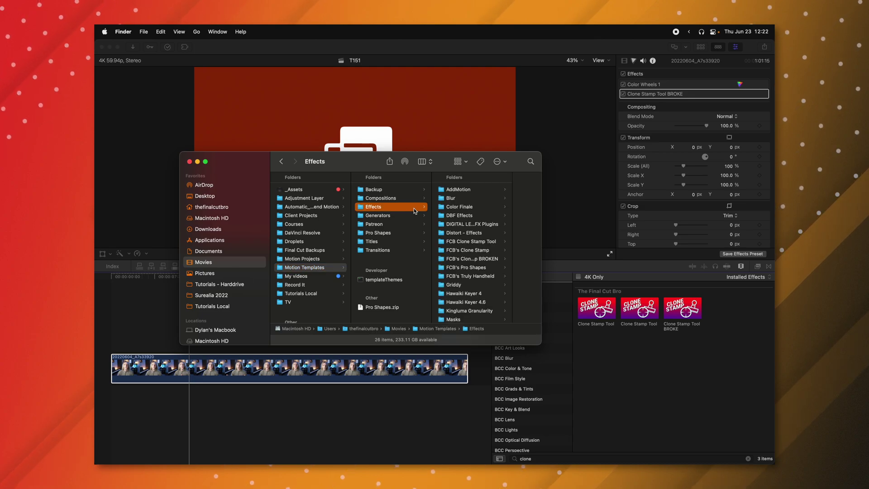
# Step: Inspect the Get Info details of Clone Stamp Tool BROKE.moef in FCB's Clone Stamp BROKEN
pyautogui.click(471, 258)
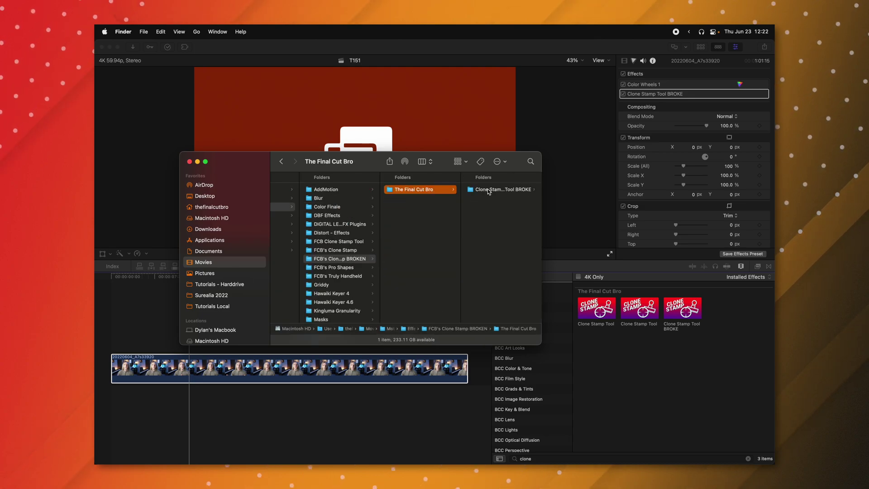
pyautogui.click(493, 189)
pyautogui.click(496, 255)
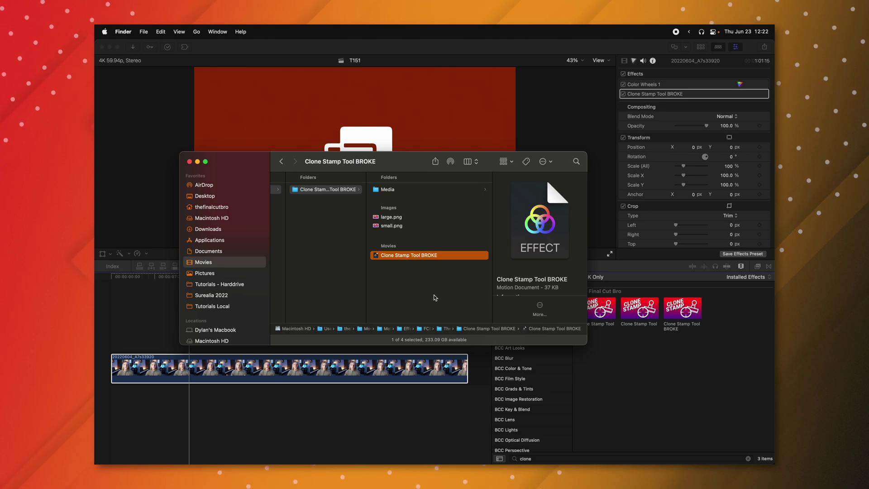
pyautogui.press('super+i')
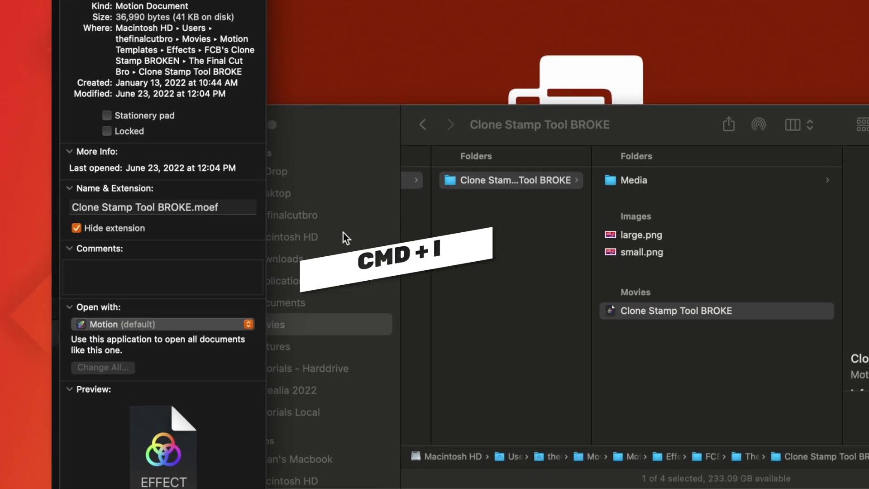
pyautogui.click(181, 203)
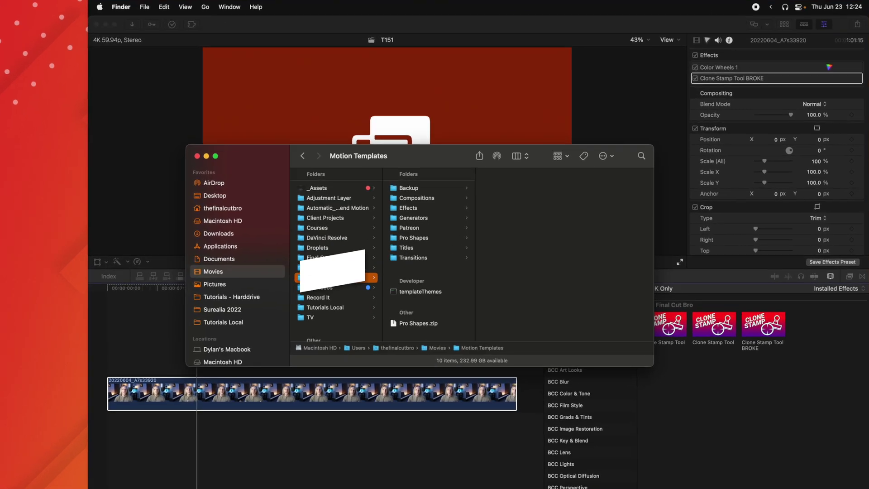
# Step: Check the Motion Templates folder's exact name in its Get Info panel, then close it
pyautogui.press('super+i')
pyautogui.rightClick(290, 267)
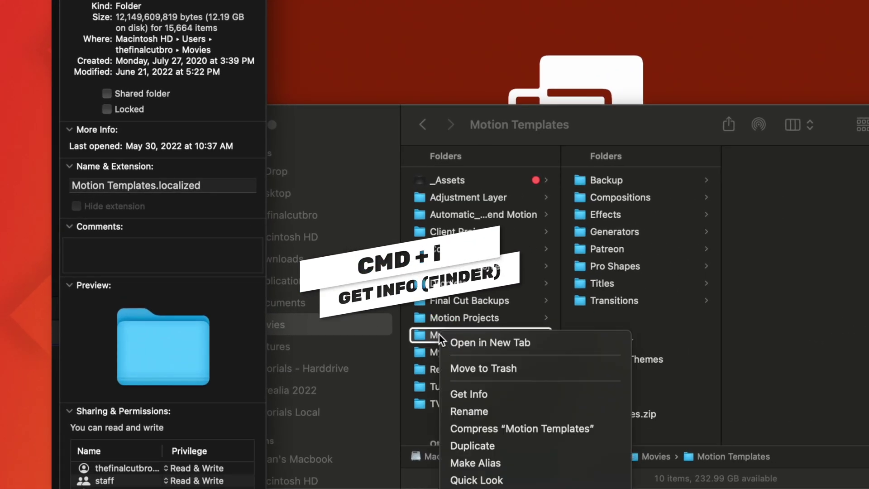
pyautogui.click(491, 397)
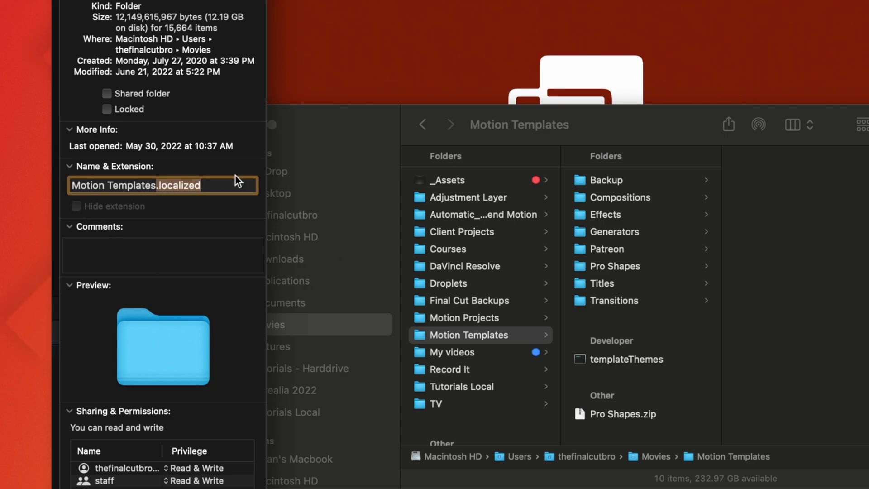
pyautogui.press('Right')
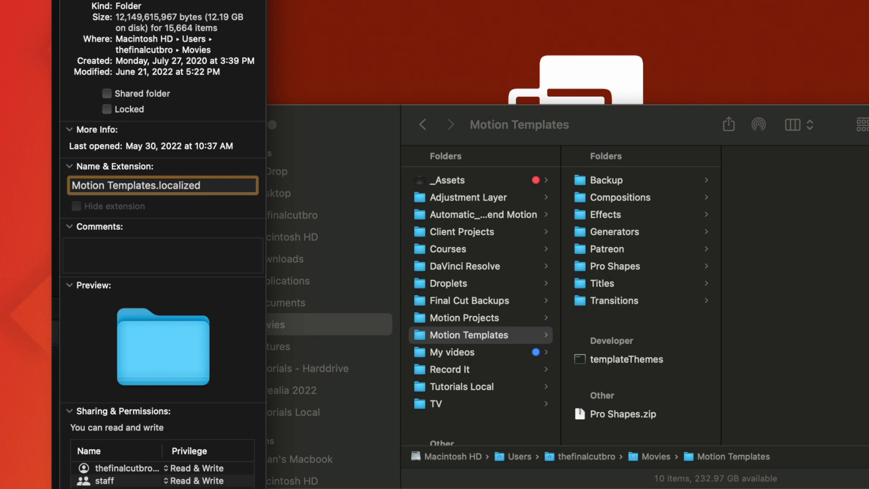
pyautogui.press('super+w')
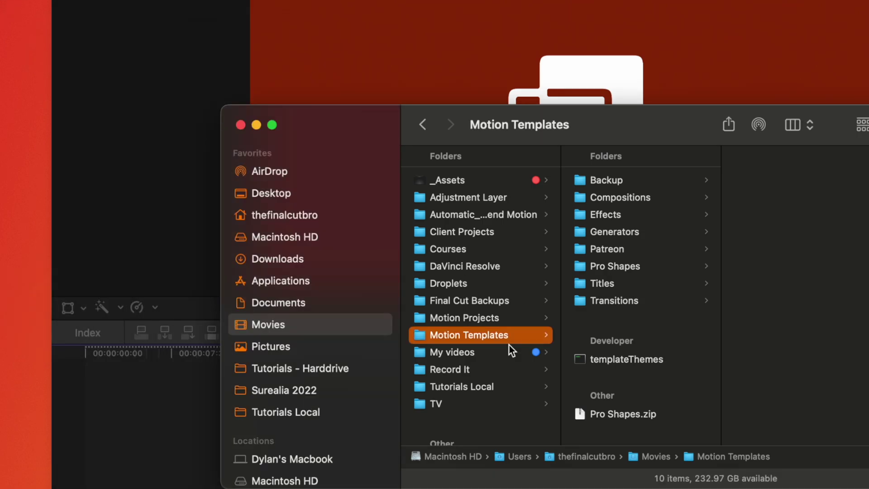
# Step: Browse the Effects, Generators, Titles and Transitions folders inside Motion Templates
pyautogui.click(616, 217)
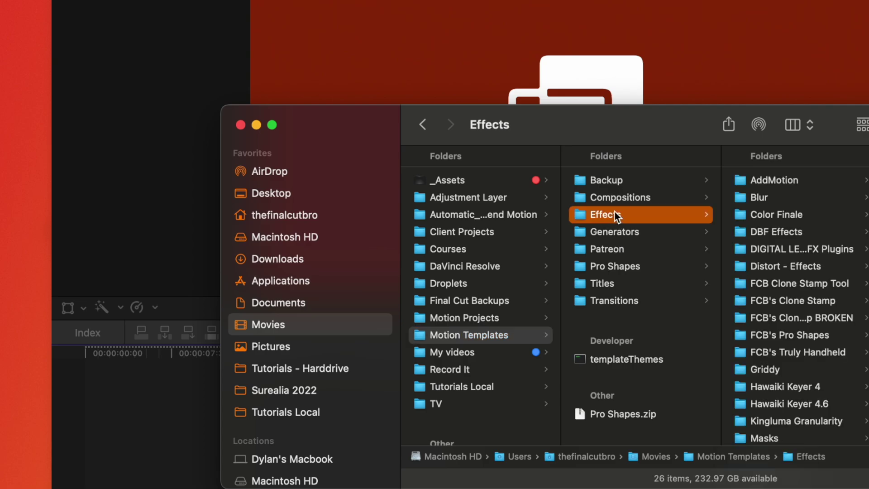
pyautogui.click(626, 230)
pyautogui.click(622, 283)
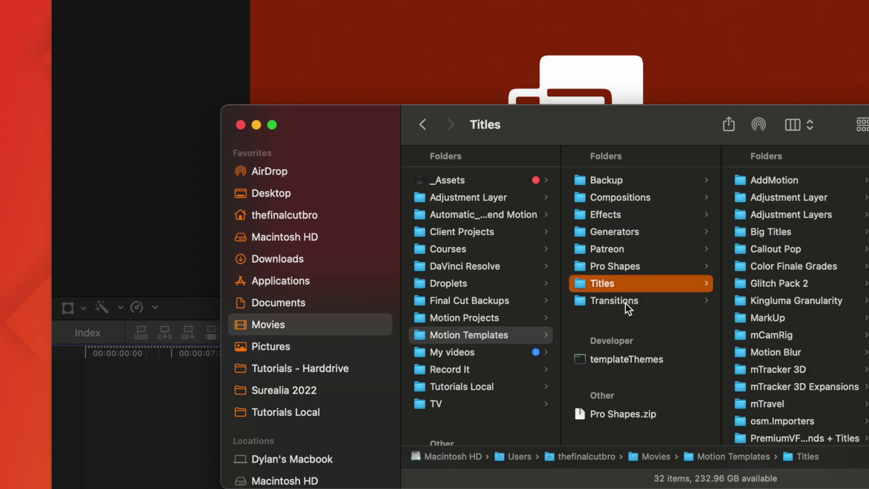
pyautogui.click(625, 302)
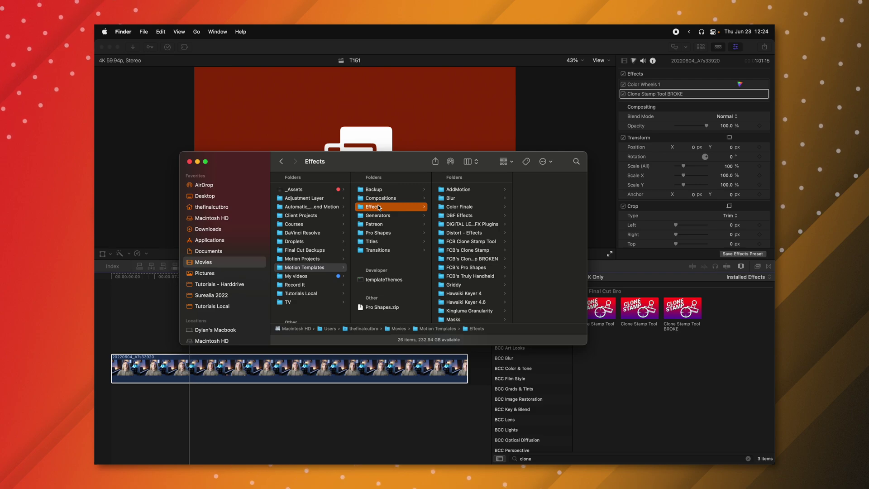
# Step: View and close the Get Info details of the Effects and Generators folders
pyautogui.press('super+i')
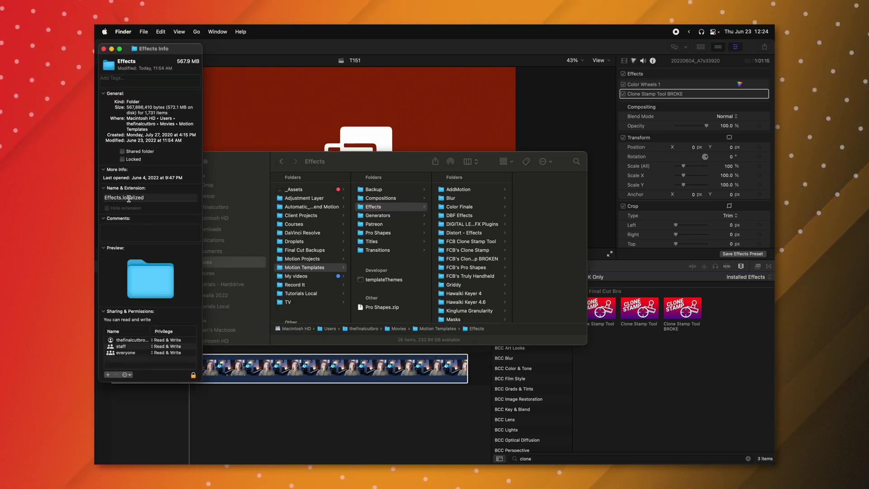
pyautogui.click(109, 50)
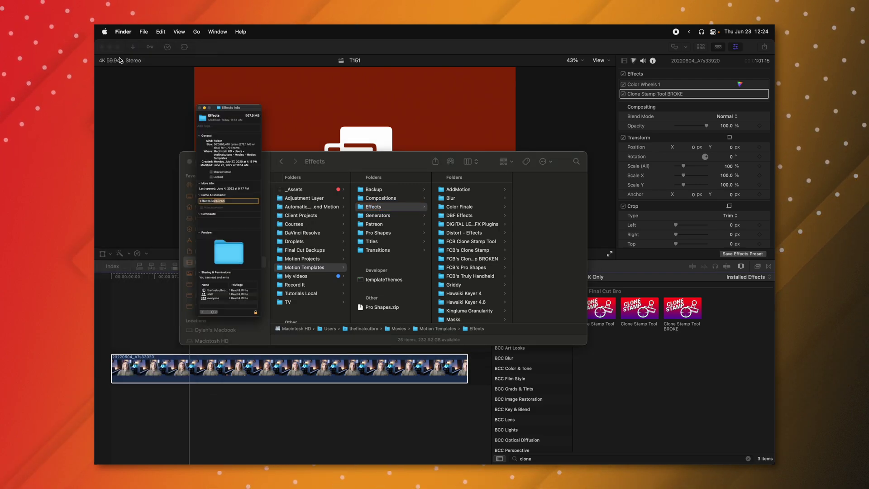
pyautogui.press('Down')
pyautogui.press('super+i')
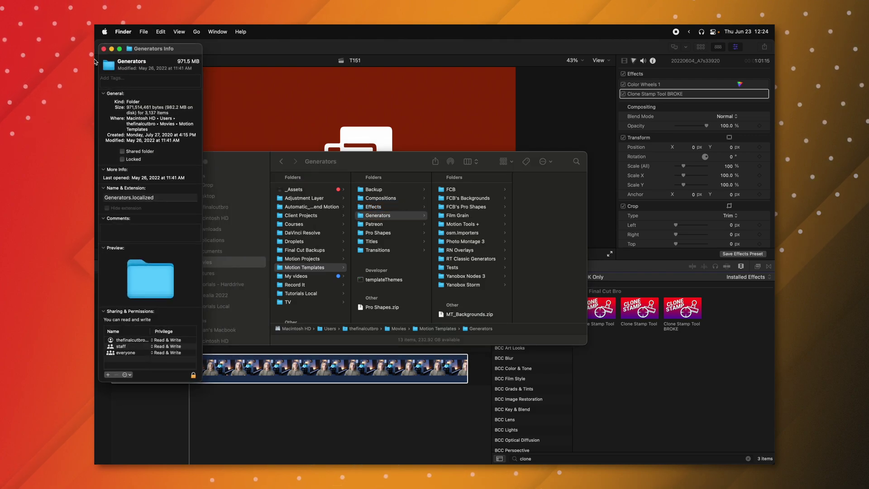
pyautogui.click(104, 49)
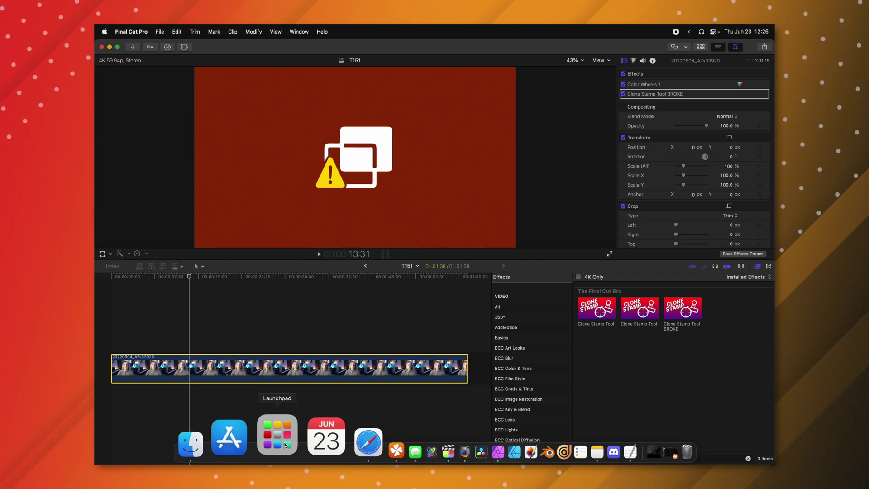
# Step: Launch Disk Utility from Launchpad's Other folder and start First Aid on Macintosh HD
pyautogui.click(278, 437)
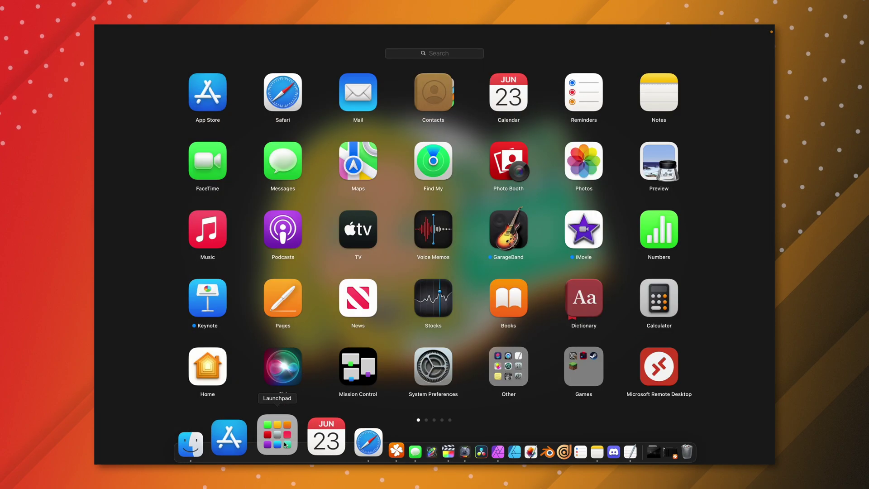
pyautogui.click(504, 384)
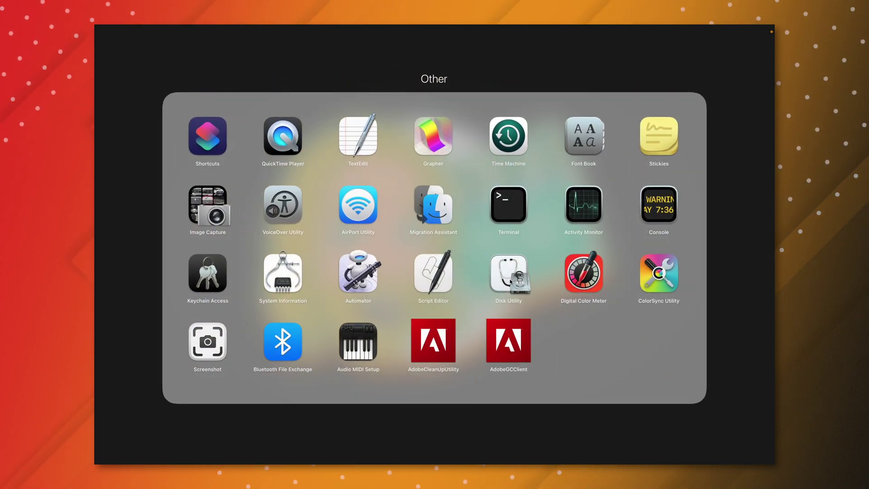
pyautogui.click(510, 281)
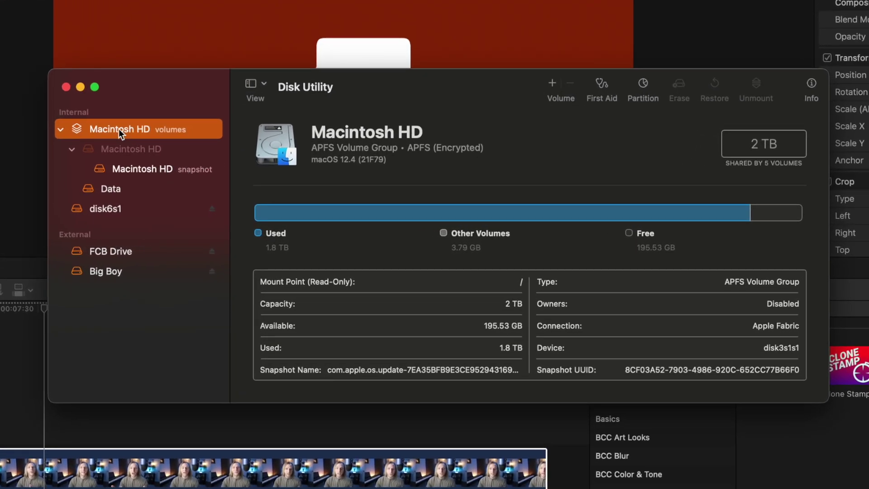
pyautogui.click(601, 86)
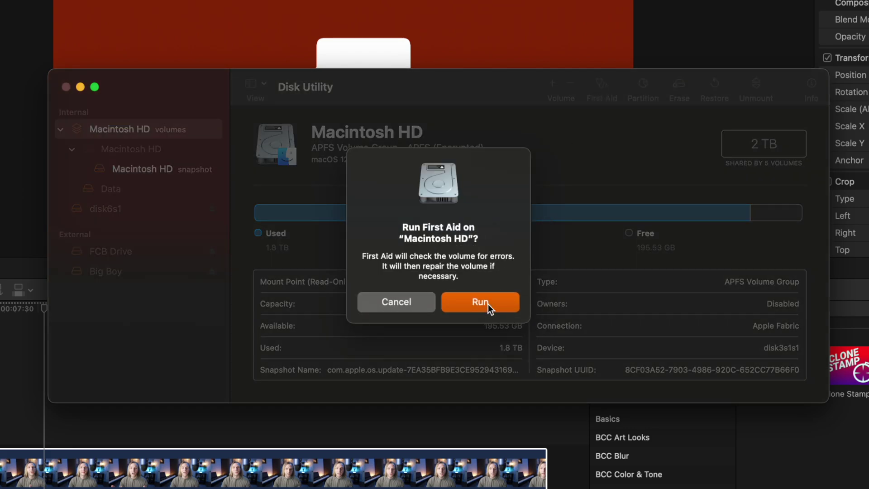